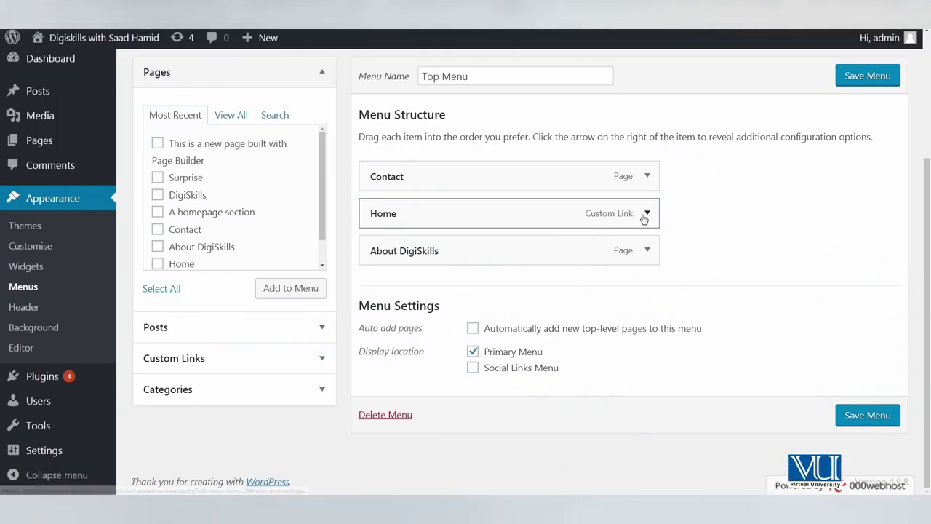
- Expand the settings of the Home custom link in the Top Menu structure
click(646, 214)
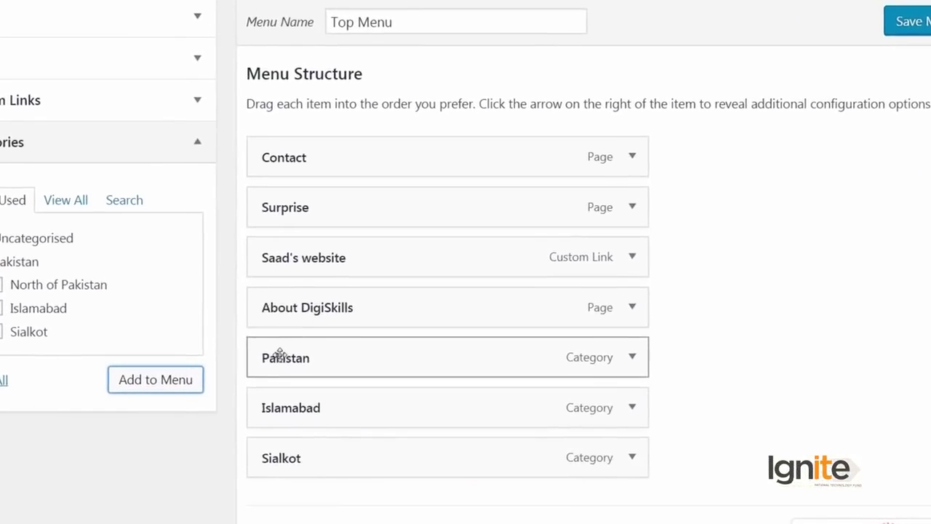
- Move the Pakistan category to the first position in Top Menu and nest Islamabad and Sialkot beneath it
drag(384, 374, 379, 222)
drag(232, 195, 231, 120)
drag(324, 418, 356, 164)
drag(284, 447, 294, 220)
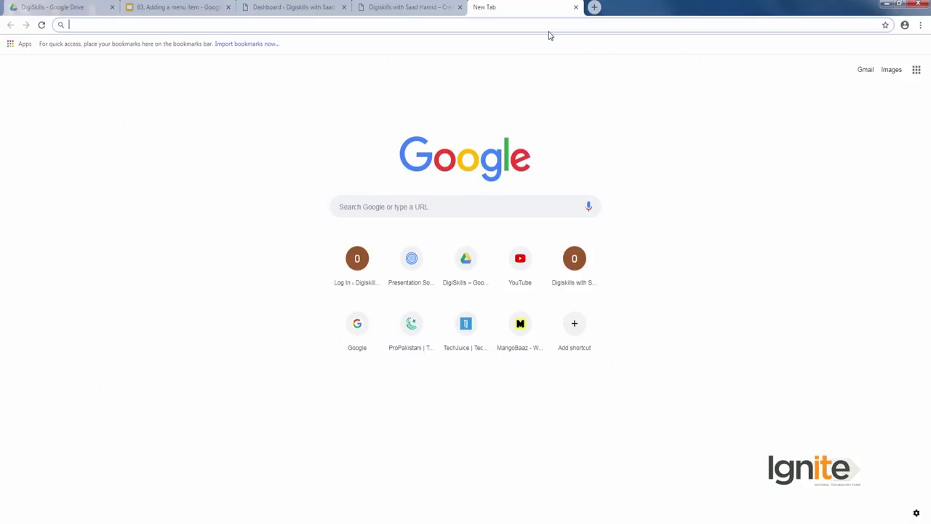
- Load the site's WordPress dashboard at its 000webhostapp.com/wp-admin address and go to the editor for Top Menu
text(digiskillssaadhamid.000webhostapp.com/wp-admin)
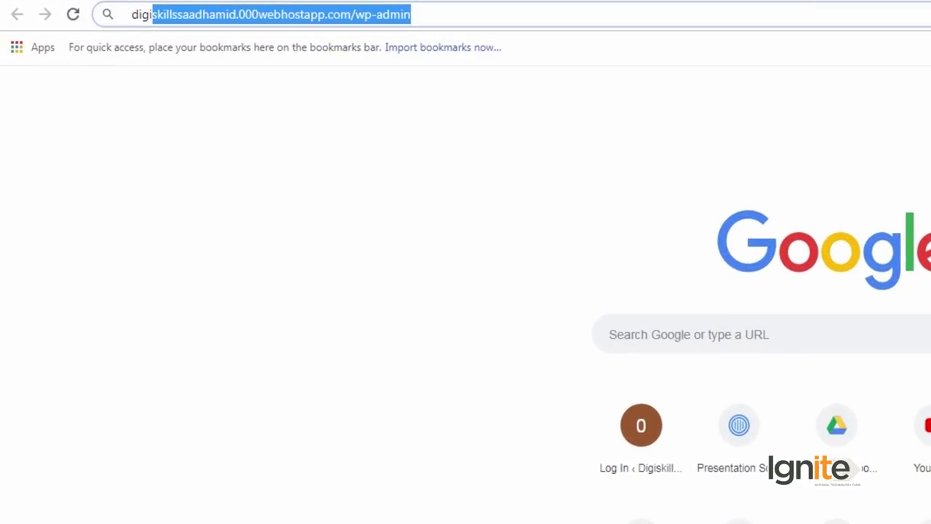
key(Right)
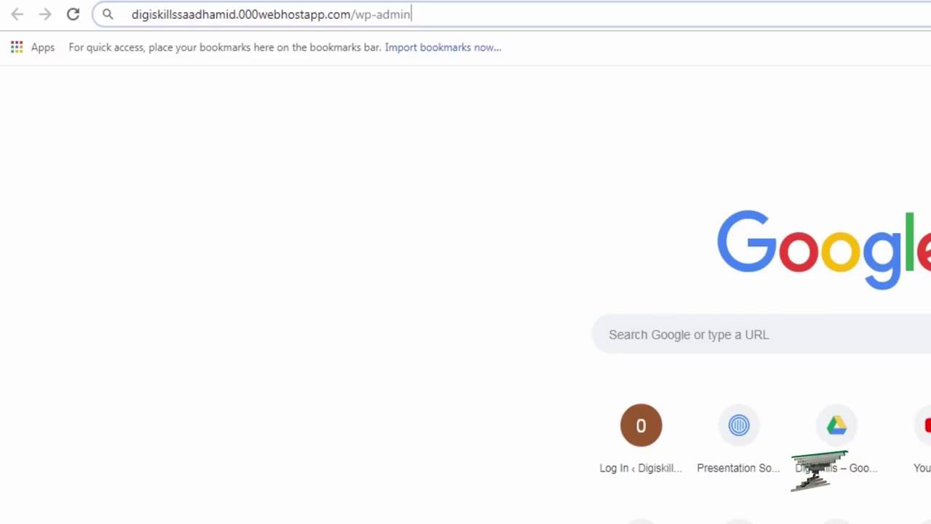
key(Return)
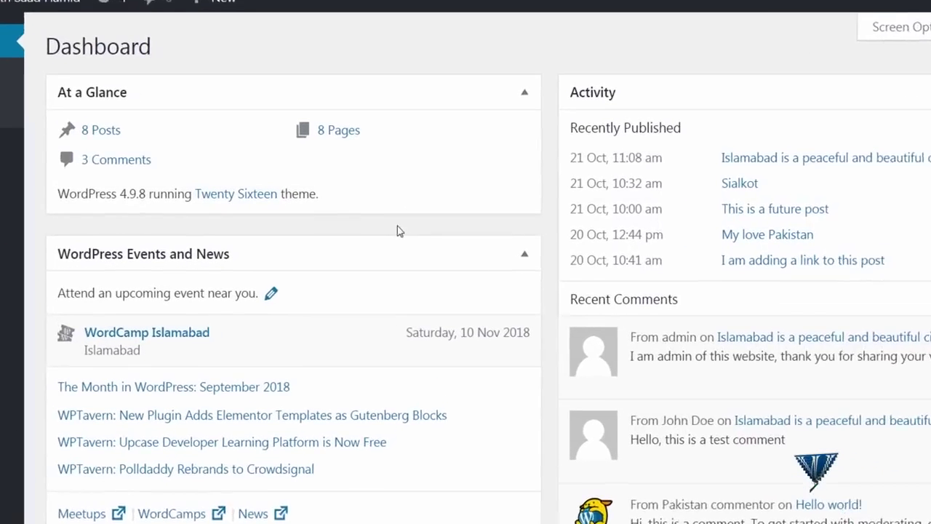
scroll(387, 228, down, 1)
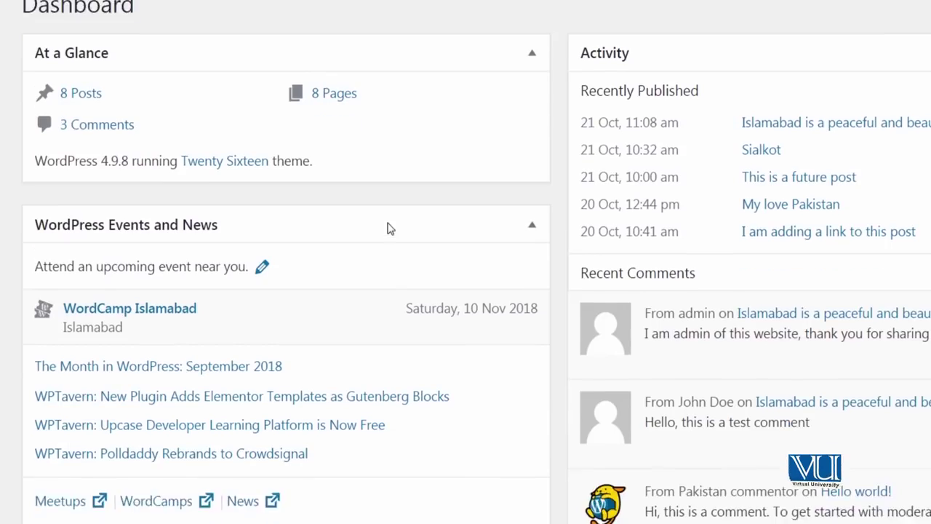
scroll(392, 224, up, 1)
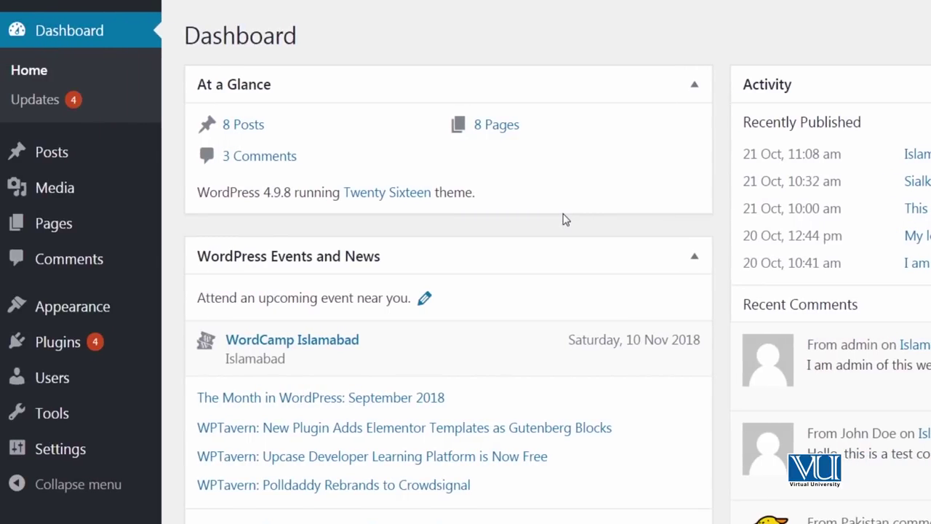
mouse_move(123, 309)
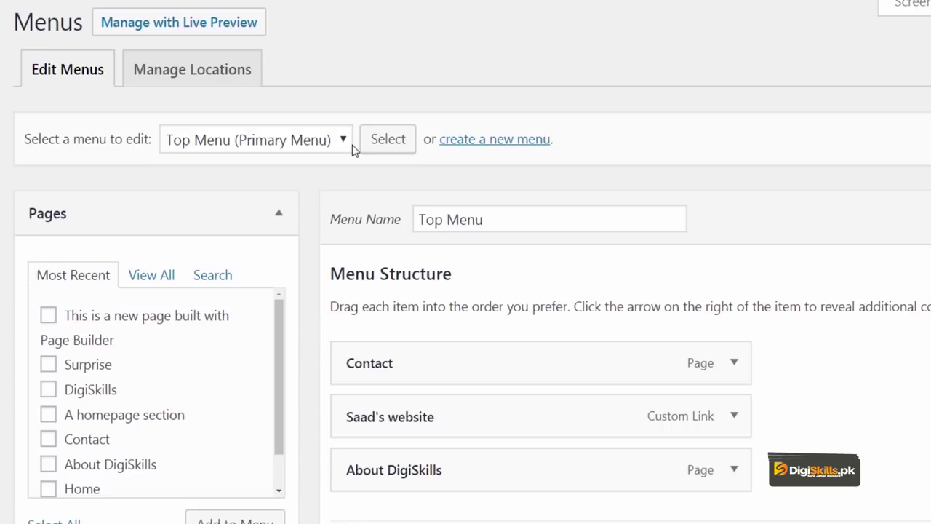
scroll(259, 203, down, 1)
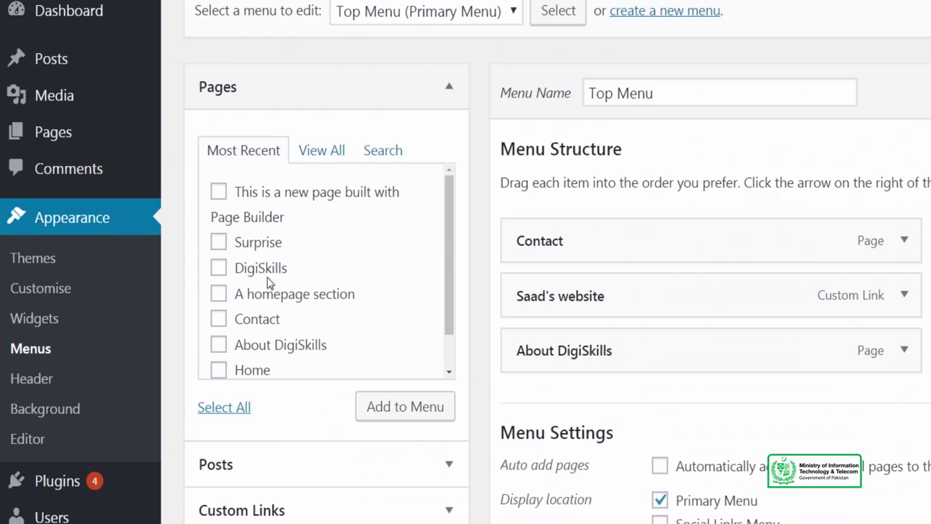
- Add the Surprise page to Top Menu and place it directly below Contact
scroll(283, 320, down, 2)
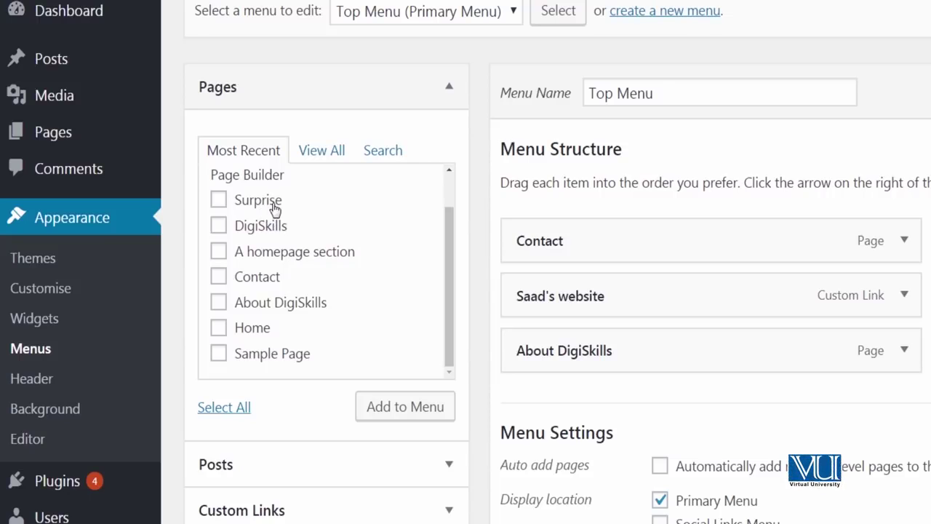
scroll(281, 269, up, 2)
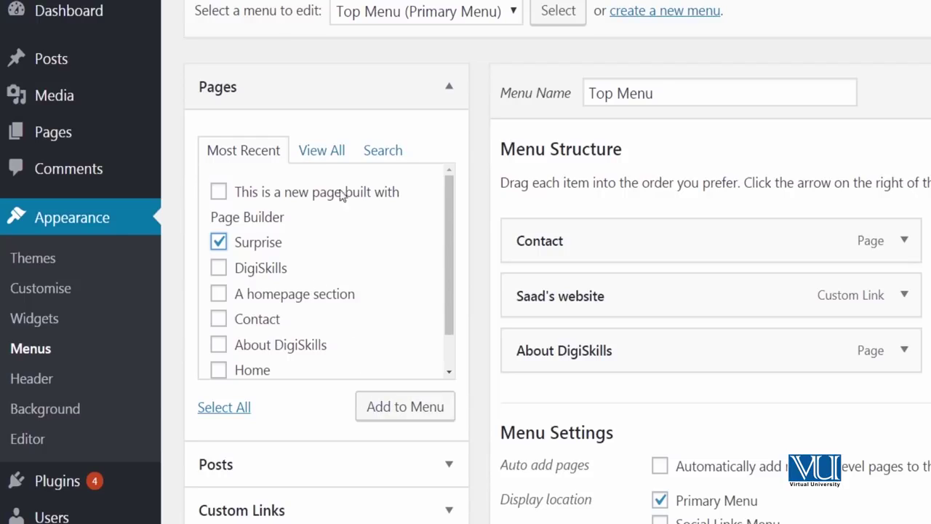
click(374, 410)
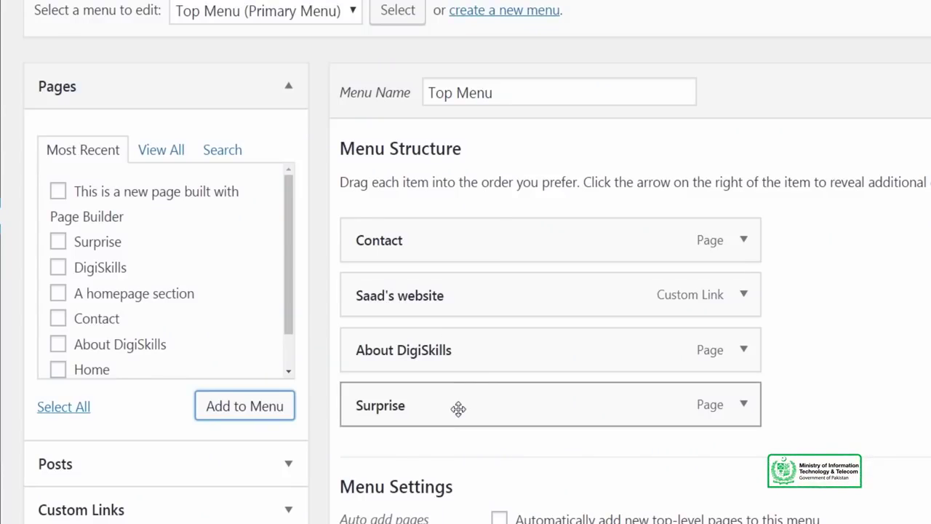
drag(444, 414, 406, 298)
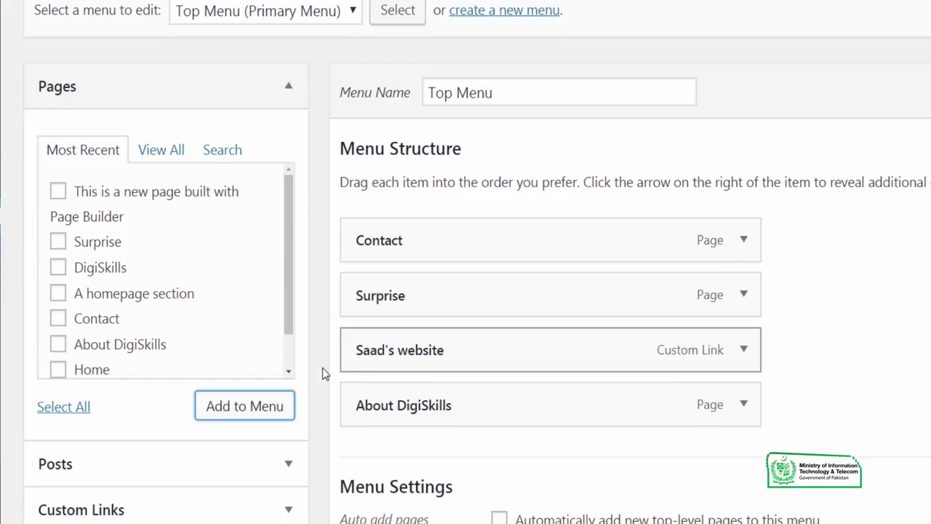
- Add the Pakistan category to the end of Top Menu and save the menu
scroll(190, 509, down, 1)
scroll(189, 509, down, 2)
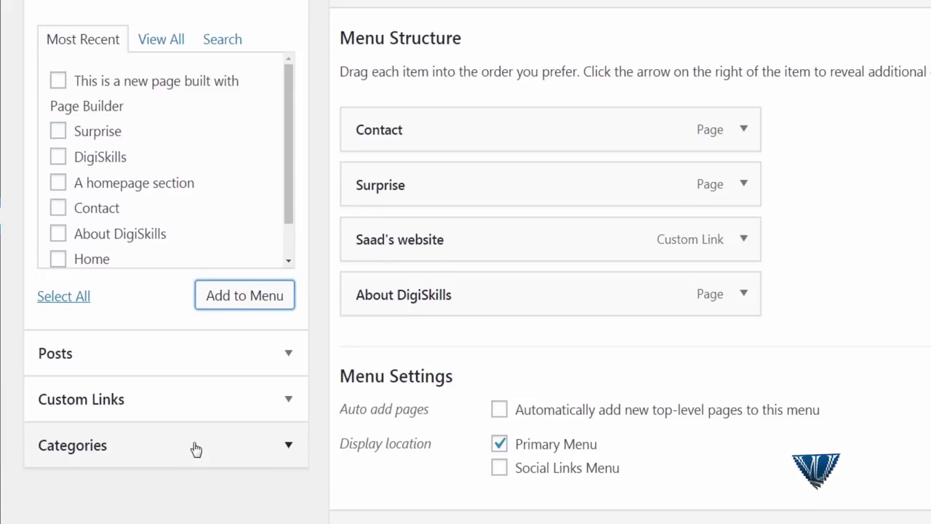
click(194, 445)
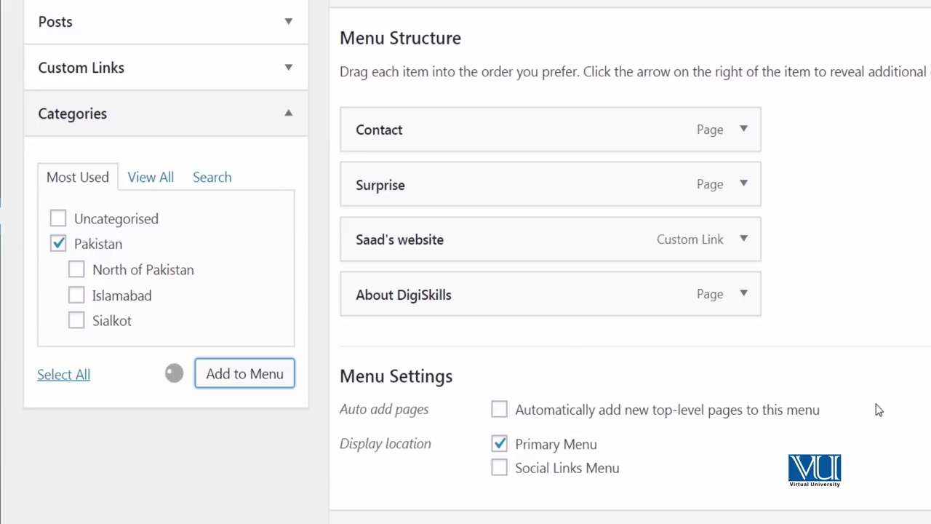
scroll(879, 410, up, 4)
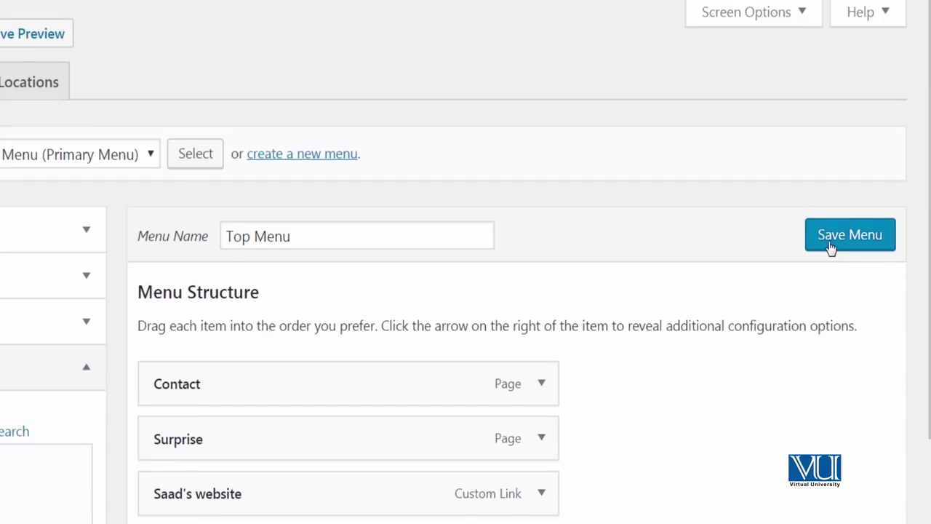
click(831, 248)
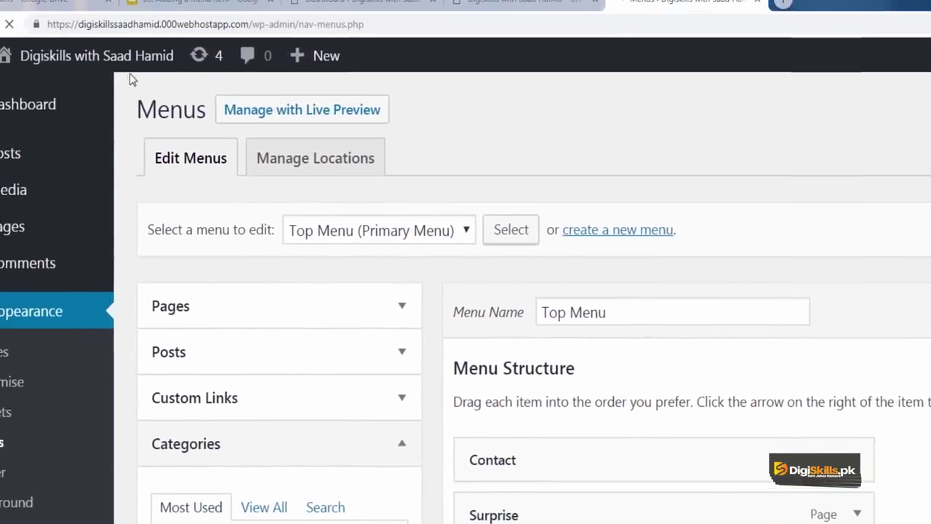
- Open the live site in a new browser tab to check its navigation menu
right_click(186, 78)
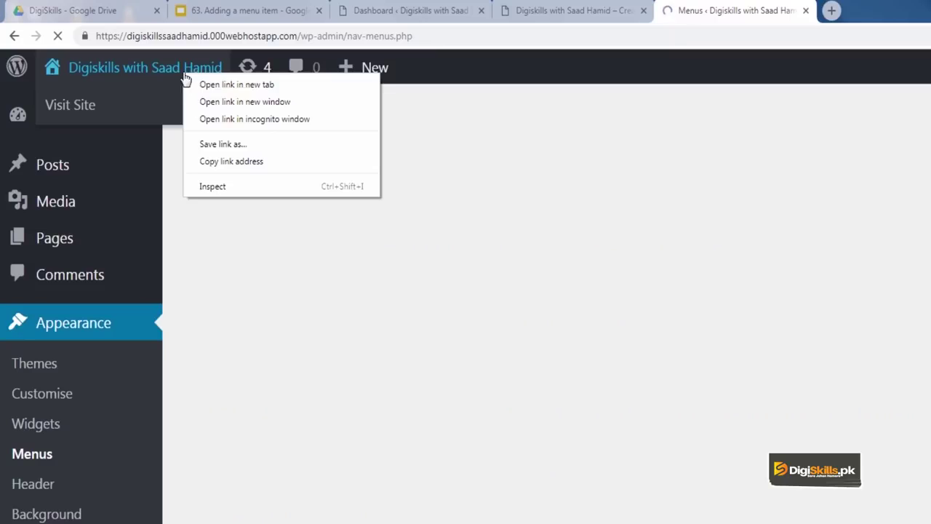
click(218, 85)
click(855, 11)
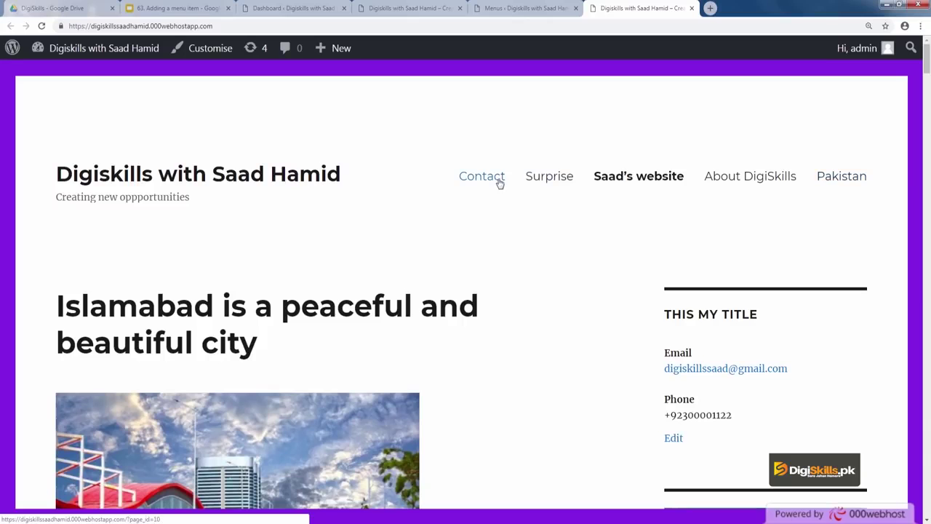
- Return to the menu editor and add the Islamabad and Sialkot categories to Top Menu
click(525, 8)
scroll(500, 223, down, 2)
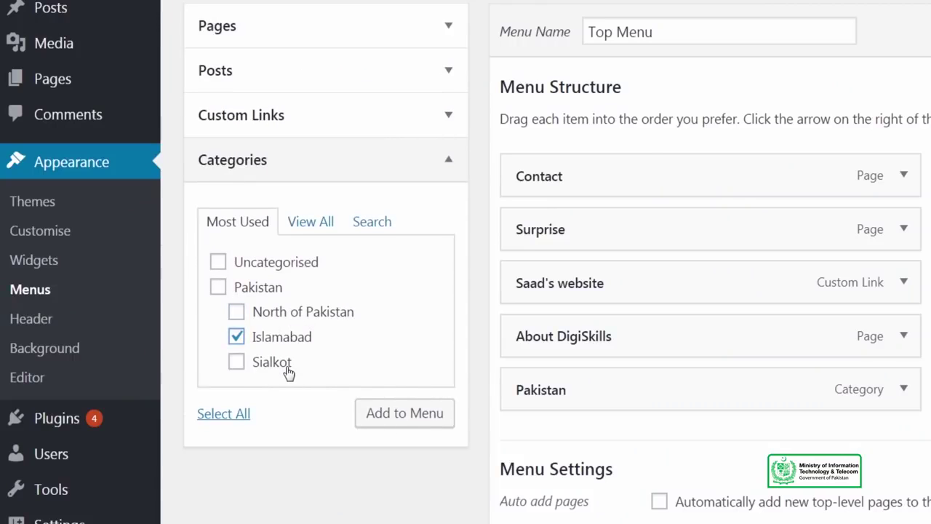
click(400, 413)
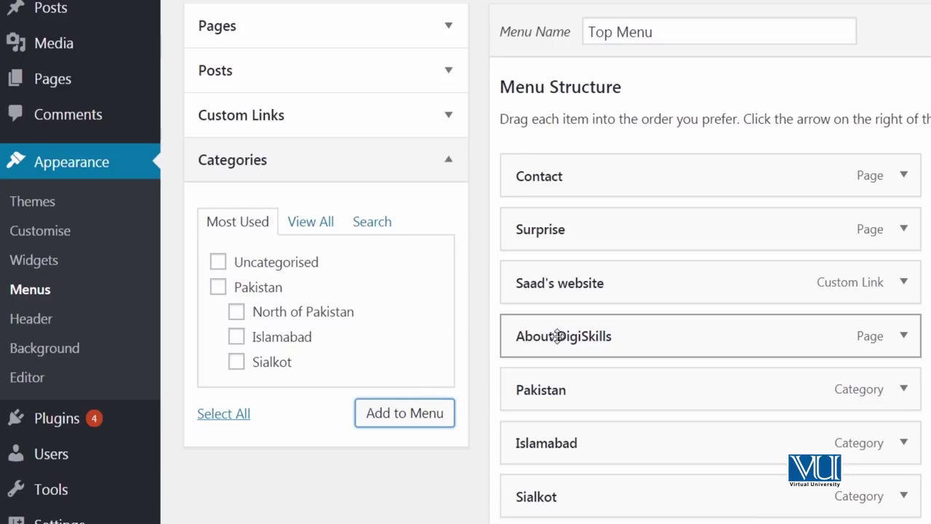
- Move Pakistan above Contact, nest Islamabad and Sialkot under it as sub items, and save Top Menu
drag(516, 386, 521, 160)
drag(632, 455, 662, 215)
drag(592, 493, 604, 268)
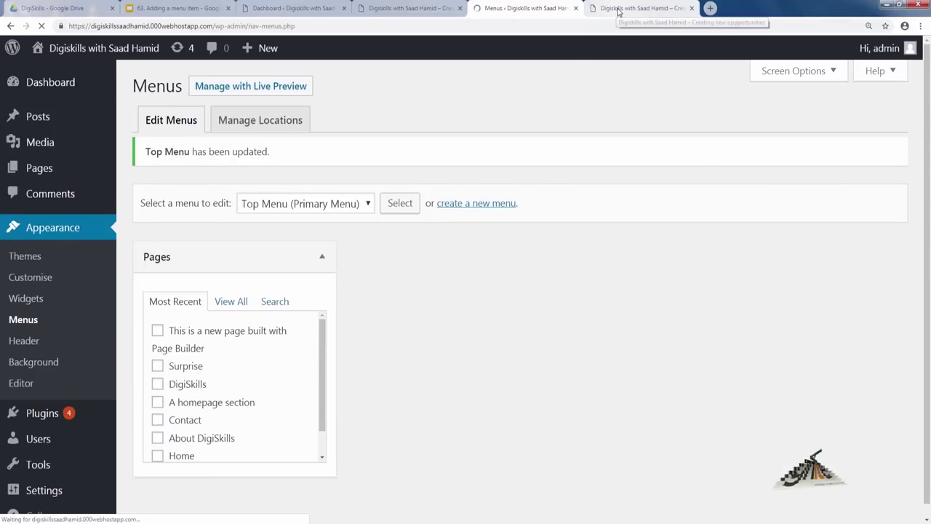
- Reload the live site and inspect the Pakistan submenu in its navigation
click(616, 10)
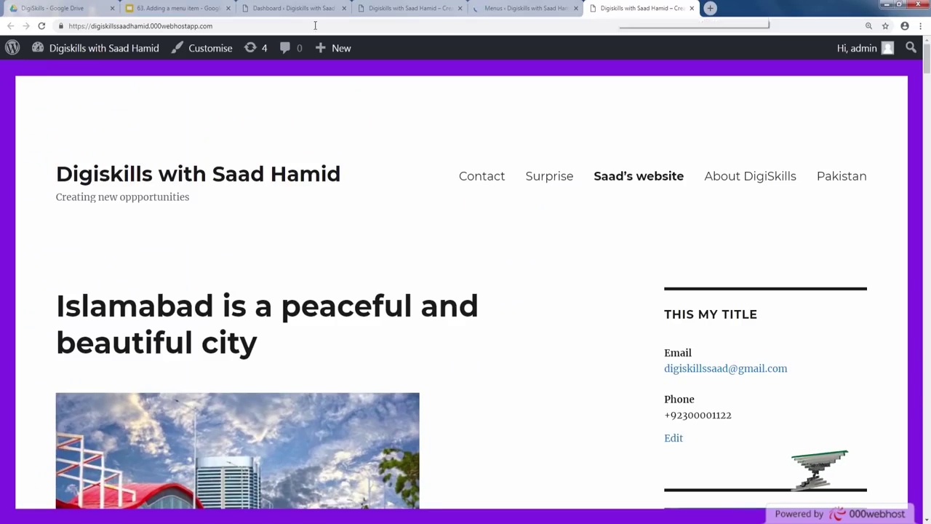
click(42, 26)
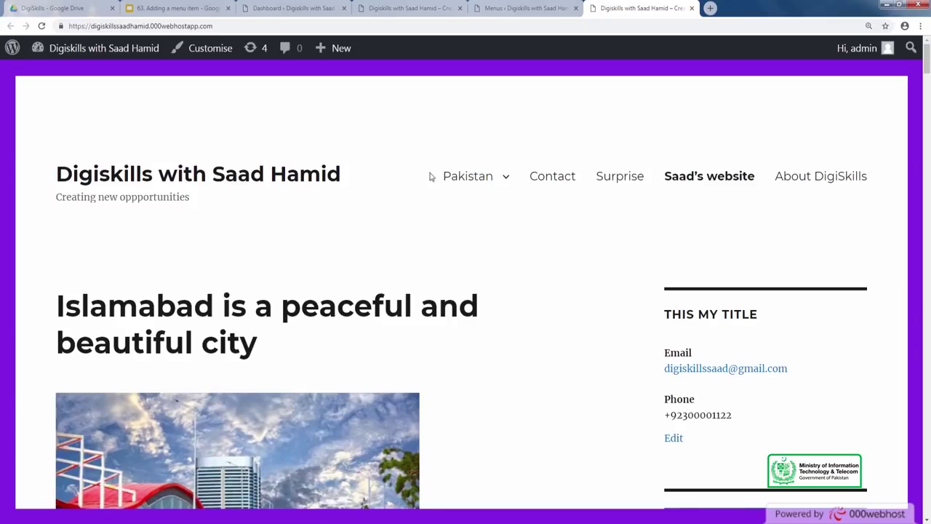
mouse_move(465, 176)
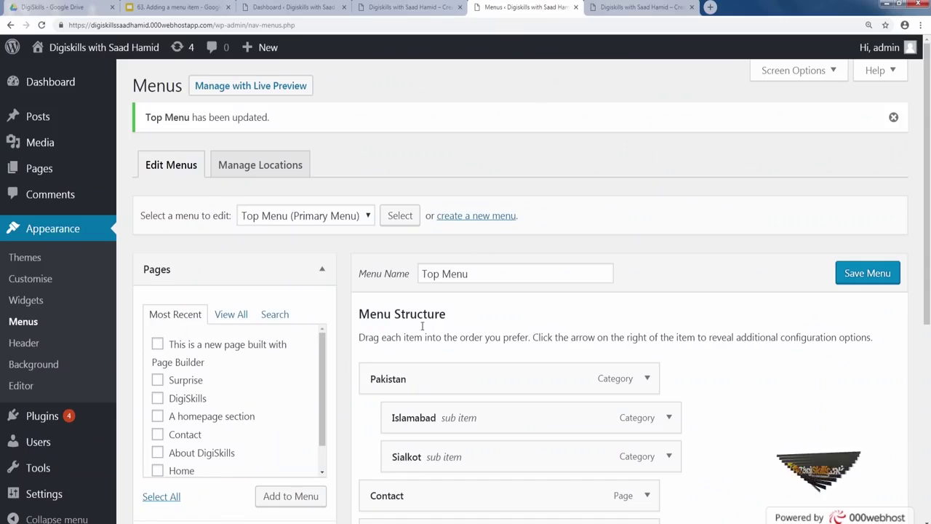
scroll(422, 326, down, 3)
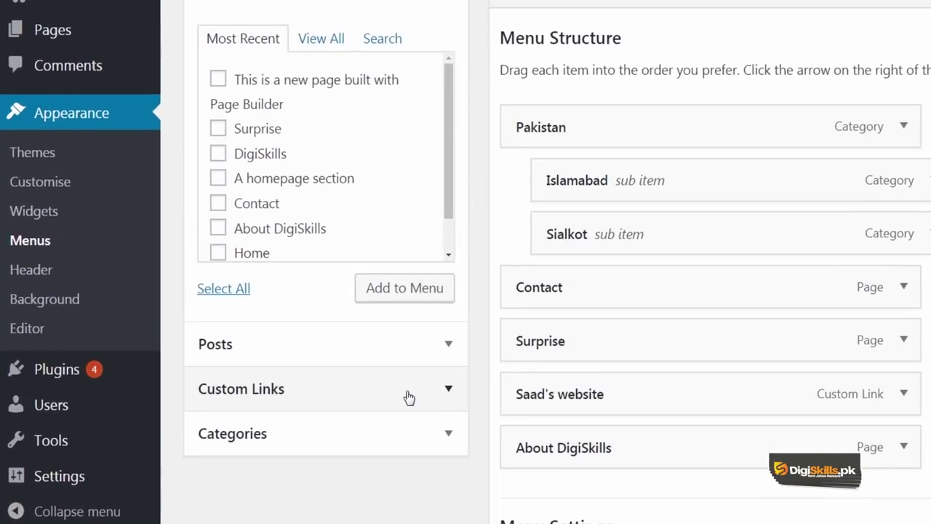
click(291, 378)
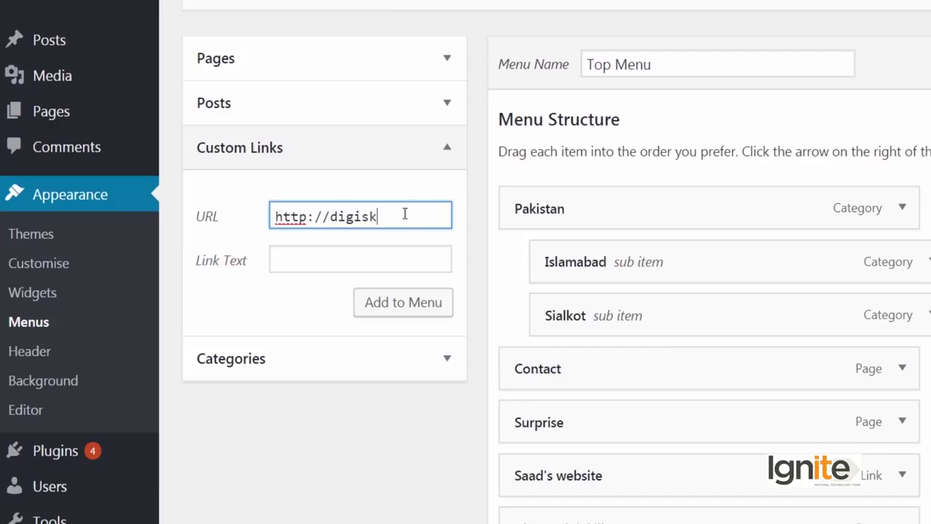
click(371, 262)
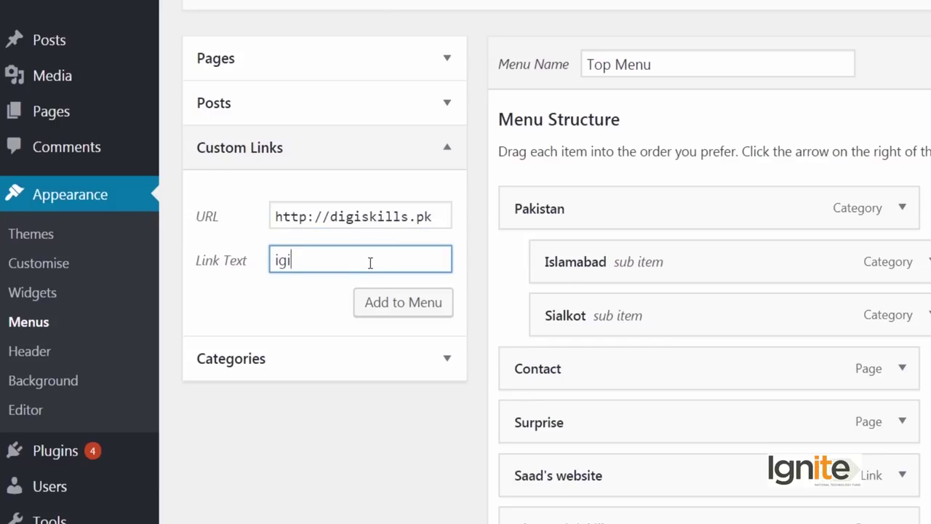
text(Digskills)
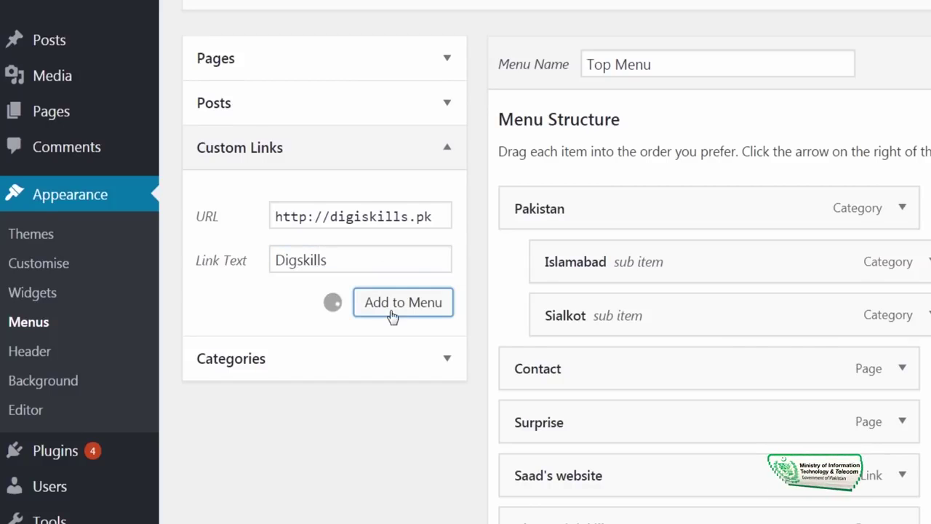
scroll(541, 260, down, 3)
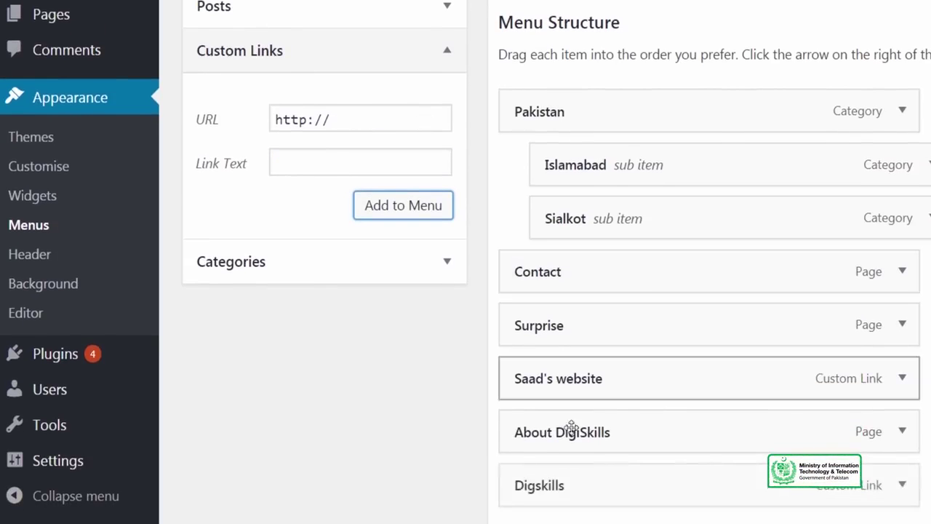
drag(563, 480, 537, 263)
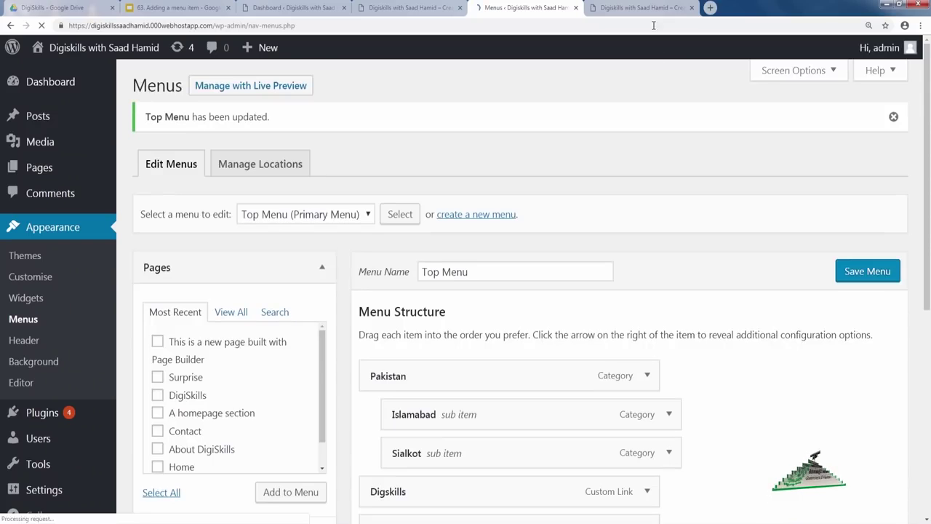
- Reload the live site and follow the new Digiskills link in its navigation menu
click(657, 9)
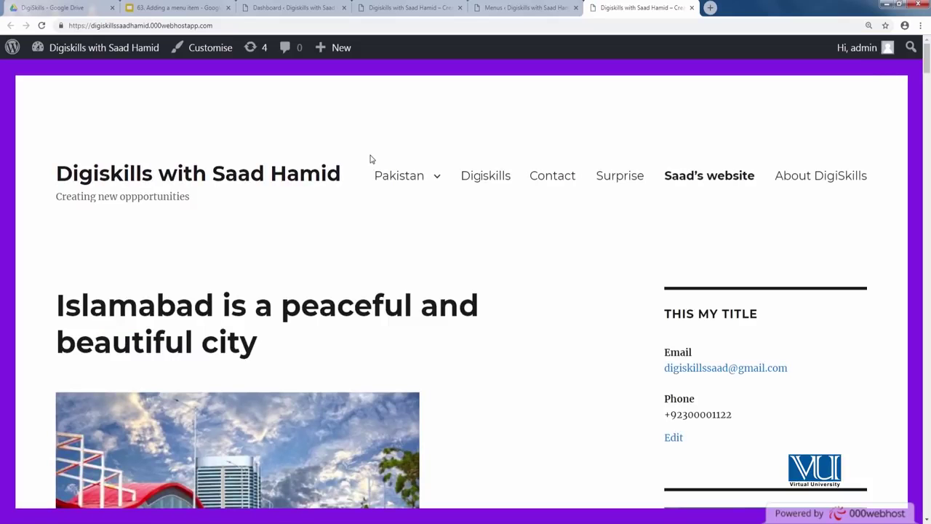
click(511, 187)
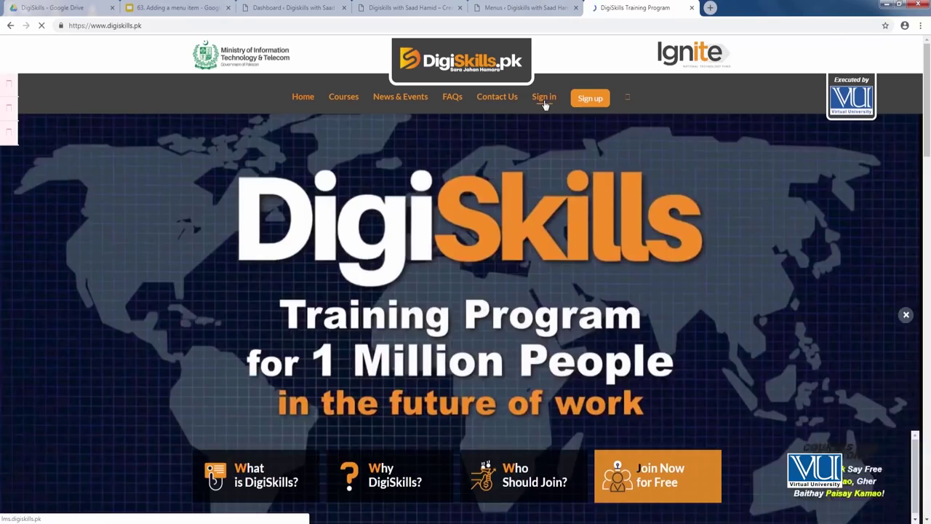